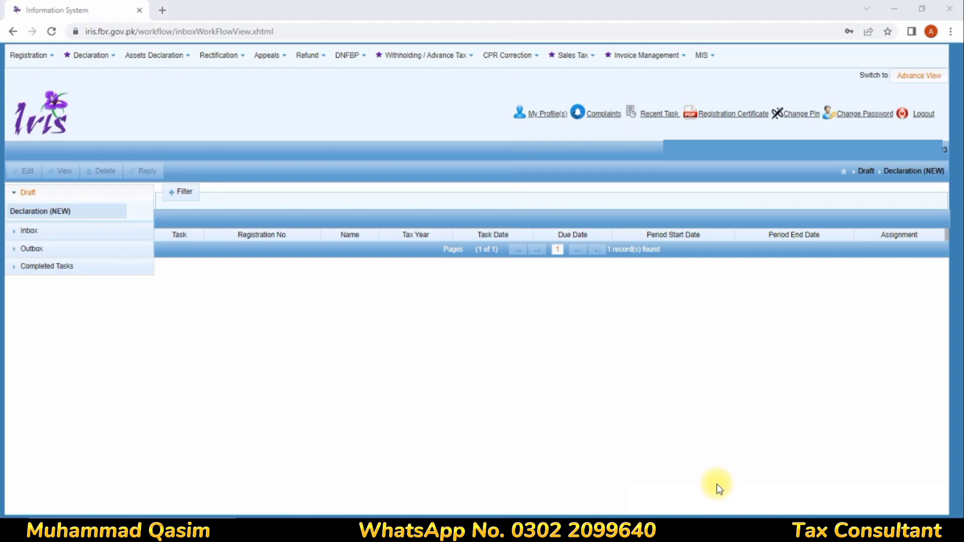
Start a Normal Return (Ind/AOP/COY) original declaration and select the period for tax year 2022
{"action": "left_click", "coordinate": [85, 56]}
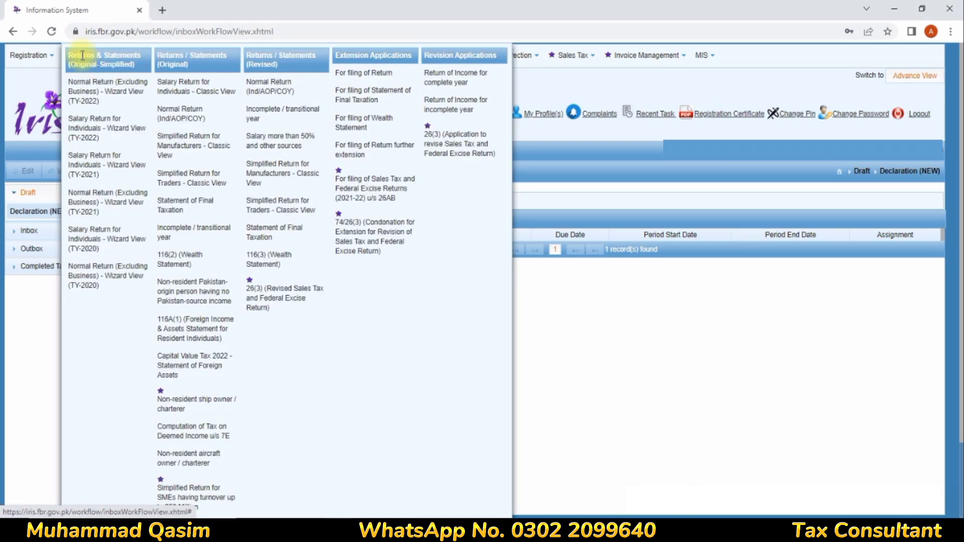
{"action": "left_click", "coordinate": [164, 120]}
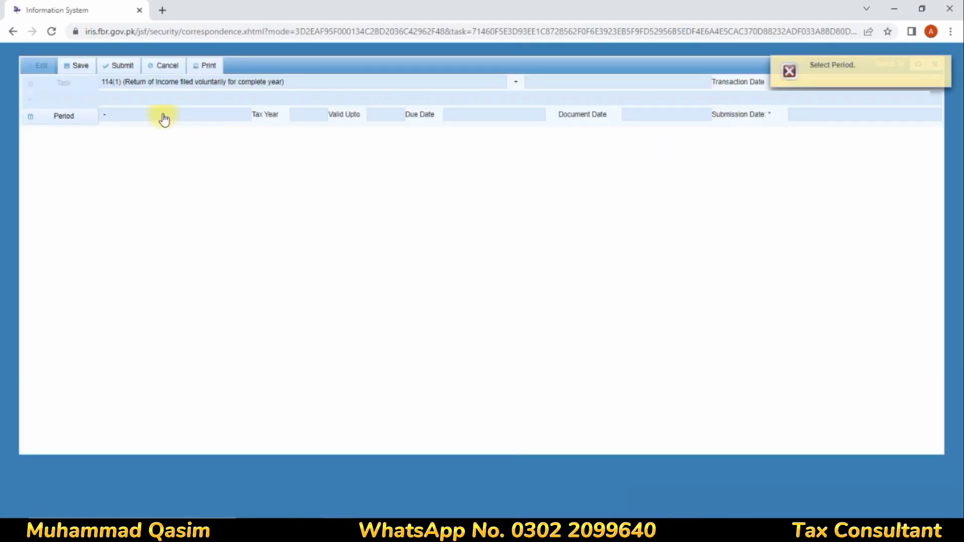
{"action": "left_click", "coordinate": [61, 122]}
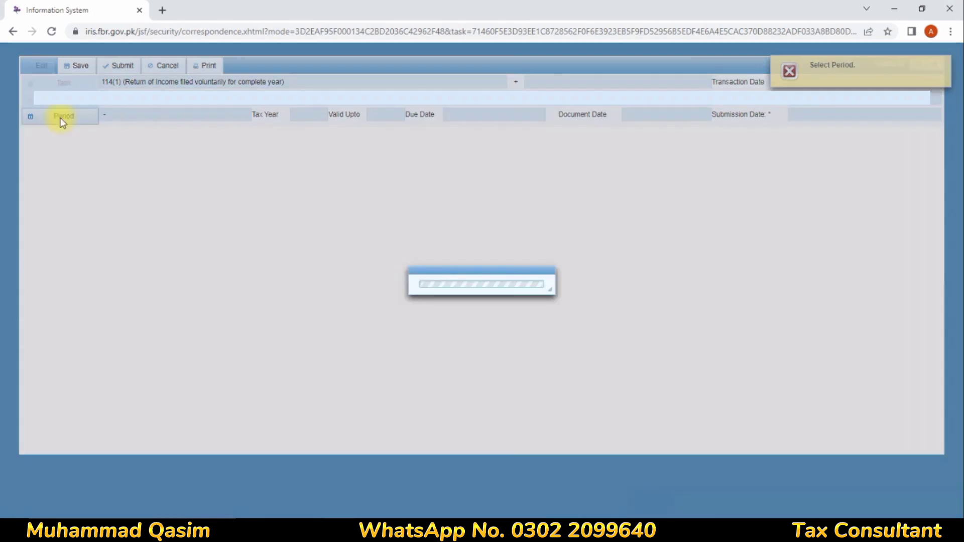
{"action": "type", "text": "2022"}
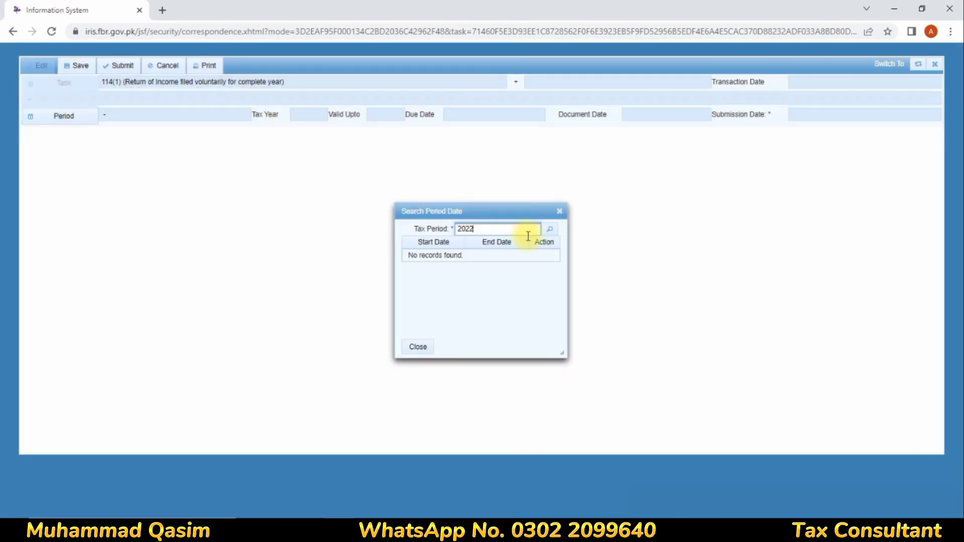
{"action": "left_click", "coordinate": [549, 229]}
{"action": "left_click", "coordinate": [546, 256]}
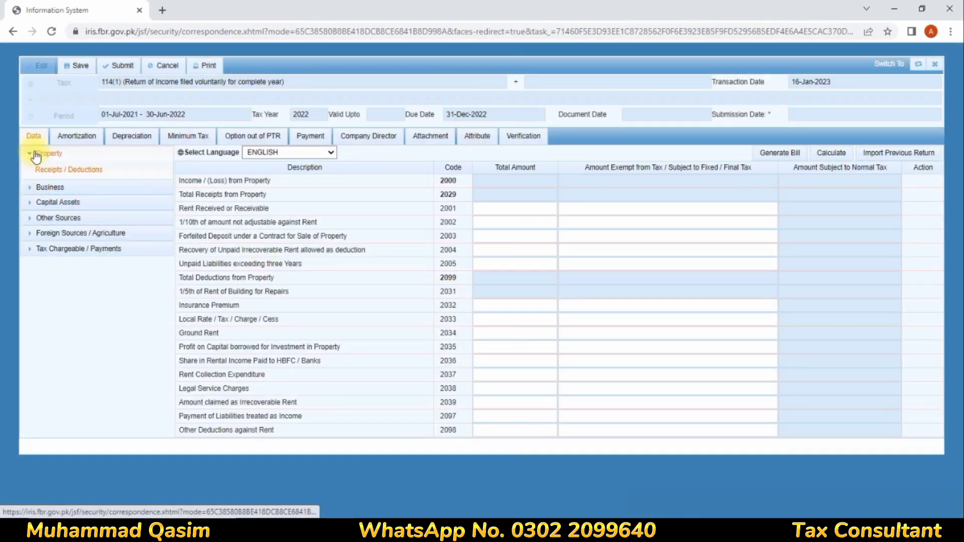
Collapse the Property section and open Manufacturing / Trading Items under Business
{"action": "left_click", "coordinate": [27, 153]}
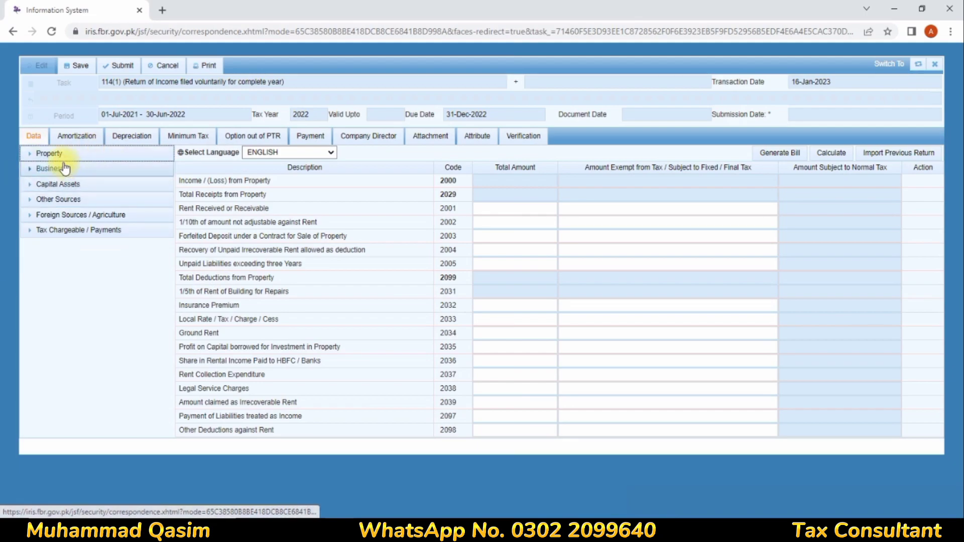
{"action": "left_click", "coordinate": [46, 169]}
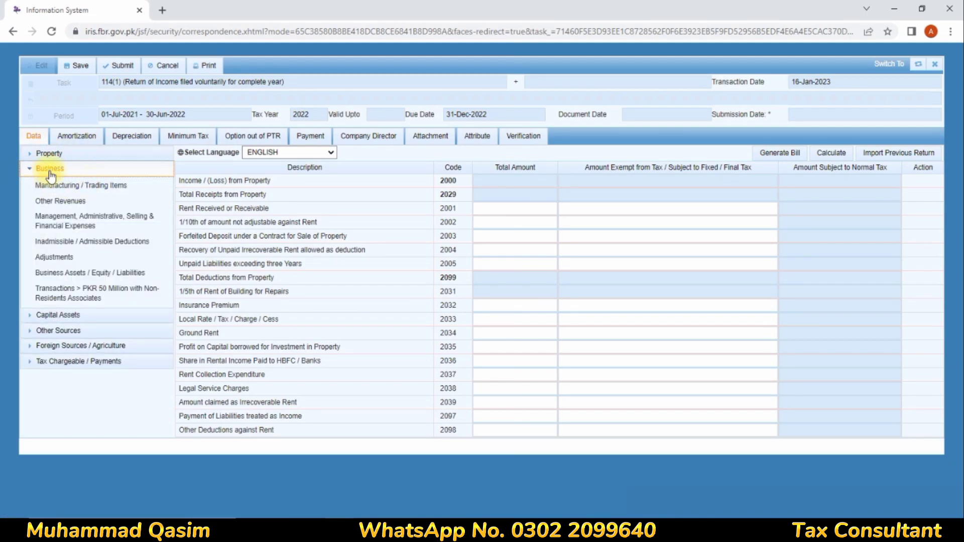
{"action": "left_click", "coordinate": [49, 187]}
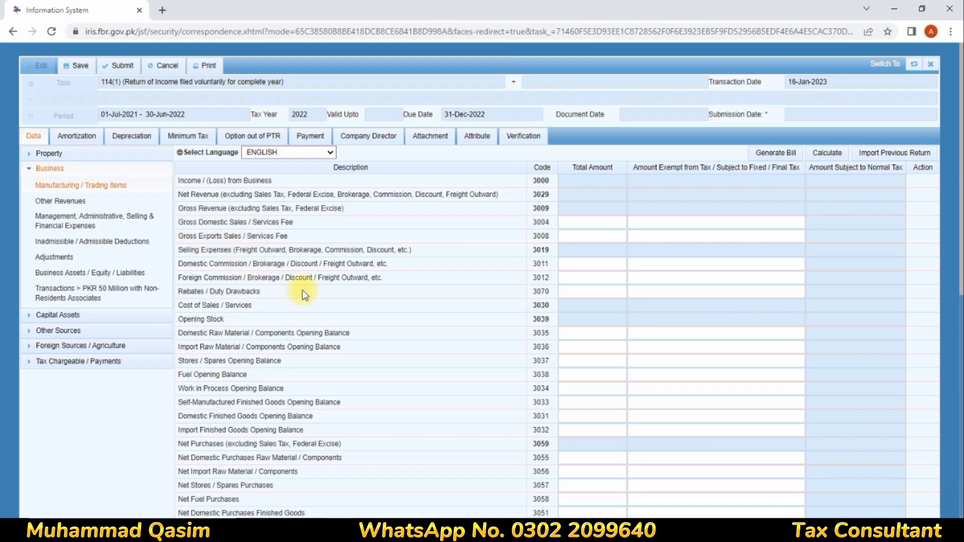
Enter 1,721,445,531 as the total amount of Gross Domestic Sales / Services Fee (code 3004)
{"action": "left_click", "coordinate": [583, 224]}
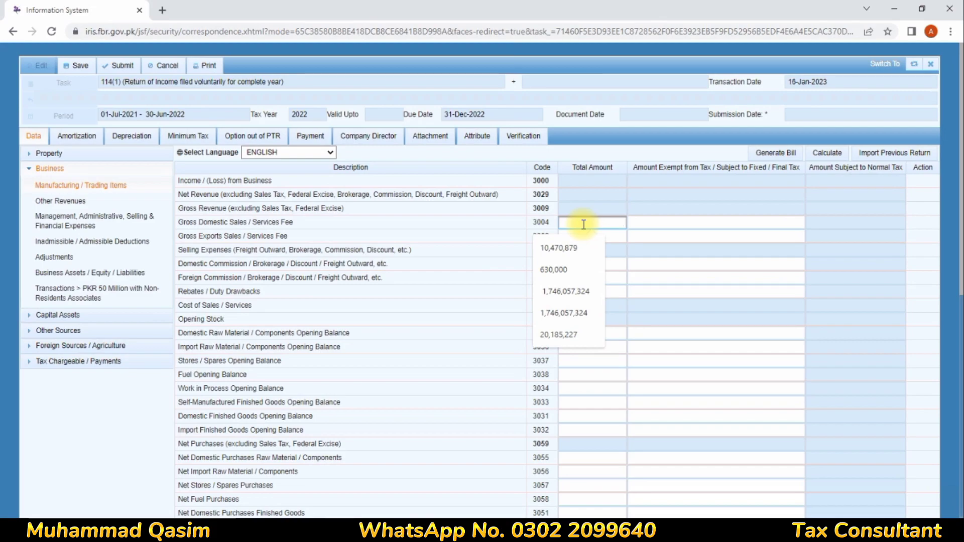
{"action": "type", "text": "1721445531"}
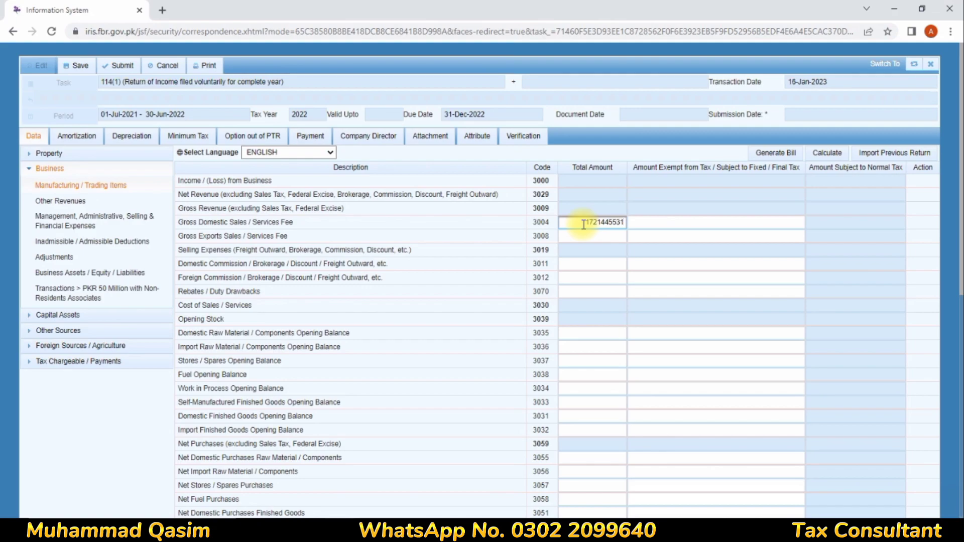
{"action": "left_click", "coordinate": [606, 236]}
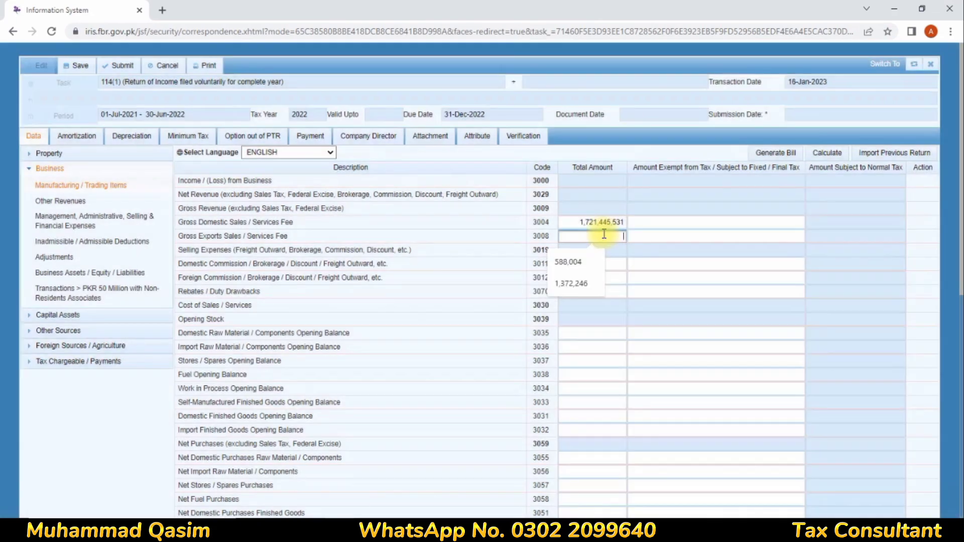
{"action": "left_click", "coordinate": [650, 240]}
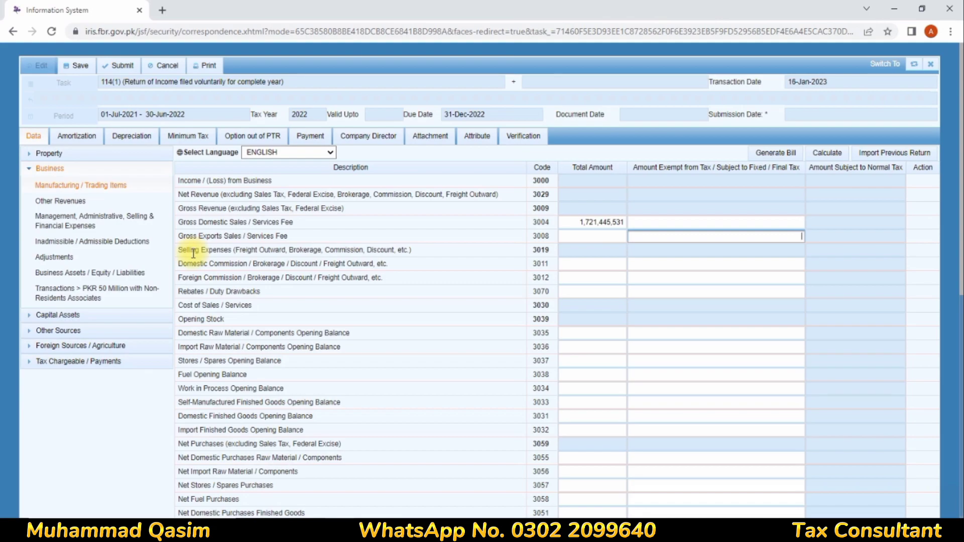
Enter 38,533,059 as the total amount of Domestic Raw Material / Components Opening Balance under Opening Stock
{"action": "scroll", "coordinate": [415, 316], "scroll_direction": "down", "scroll_amount": 3}
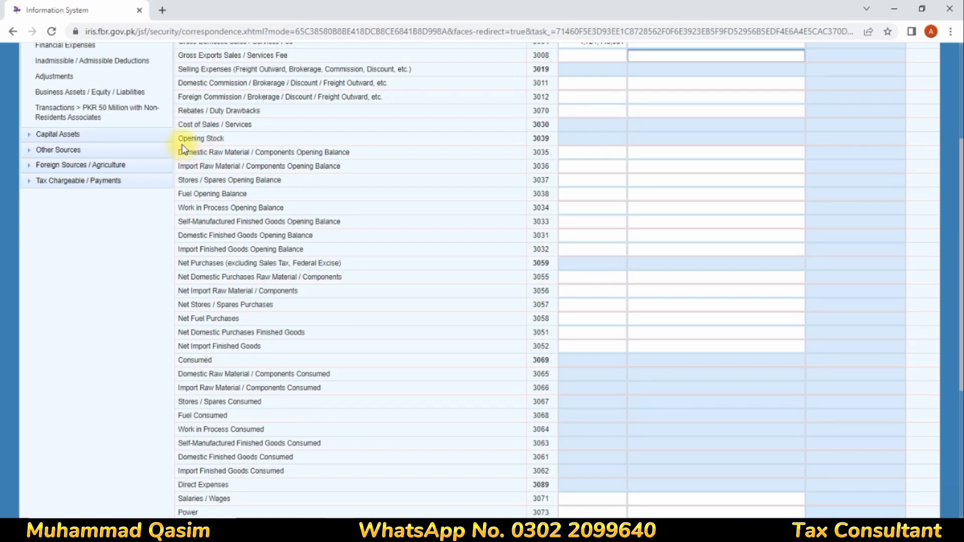
{"action": "left_click_drag", "start_coordinate": [183, 127], "coordinate": [413, 132]}
{"action": "left_click", "coordinate": [411, 128]}
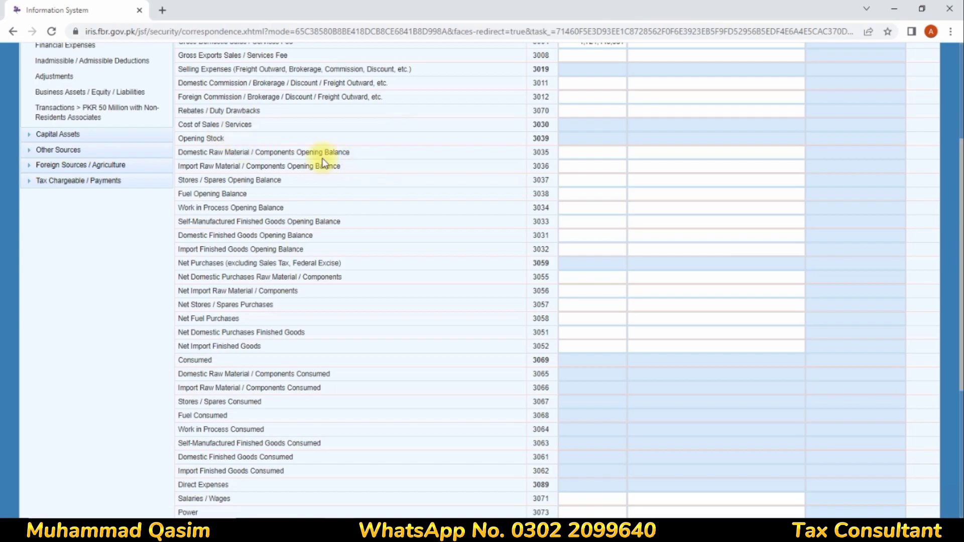
{"action": "left_click_drag", "start_coordinate": [177, 140], "coordinate": [240, 138]}
{"action": "left_click_drag", "start_coordinate": [179, 180], "coordinate": [231, 161]}
{"action": "left_click", "coordinate": [231, 163]}
{"action": "left_click", "coordinate": [594, 151]}
{"action": "type", "text": "38533059"}
{"action": "left_click", "coordinate": [597, 167]}
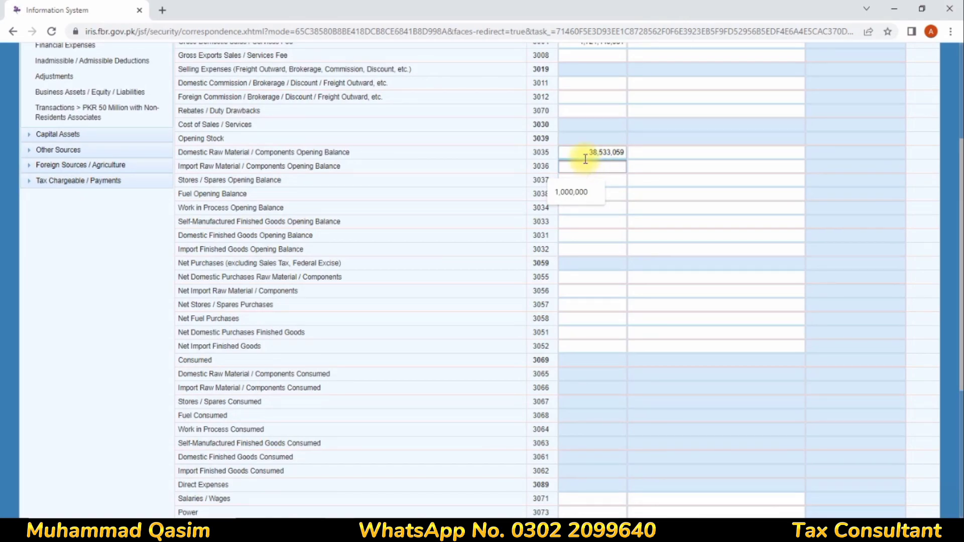
{"action": "left_click", "coordinate": [292, 173]}
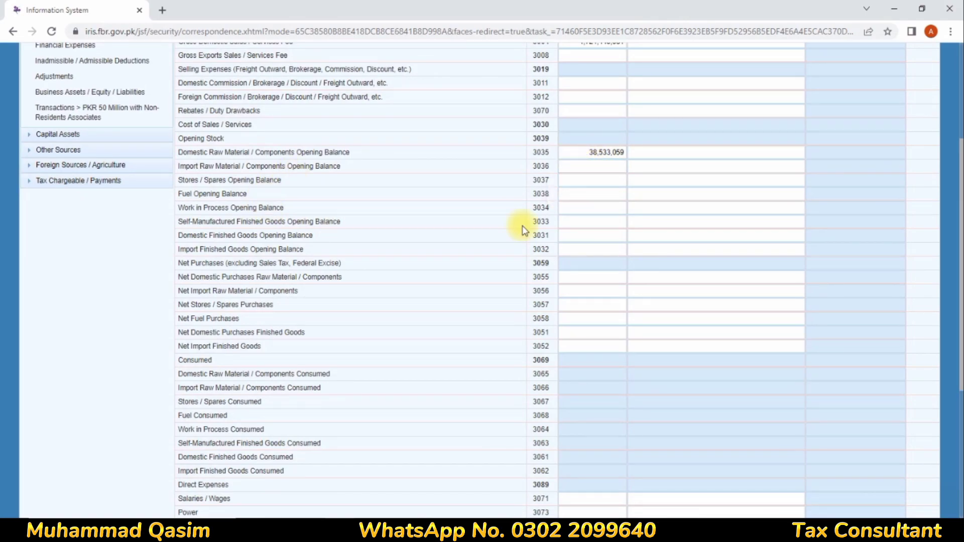
{"action": "left_click", "coordinate": [593, 180]}
{"action": "left_click", "coordinate": [628, 196]}
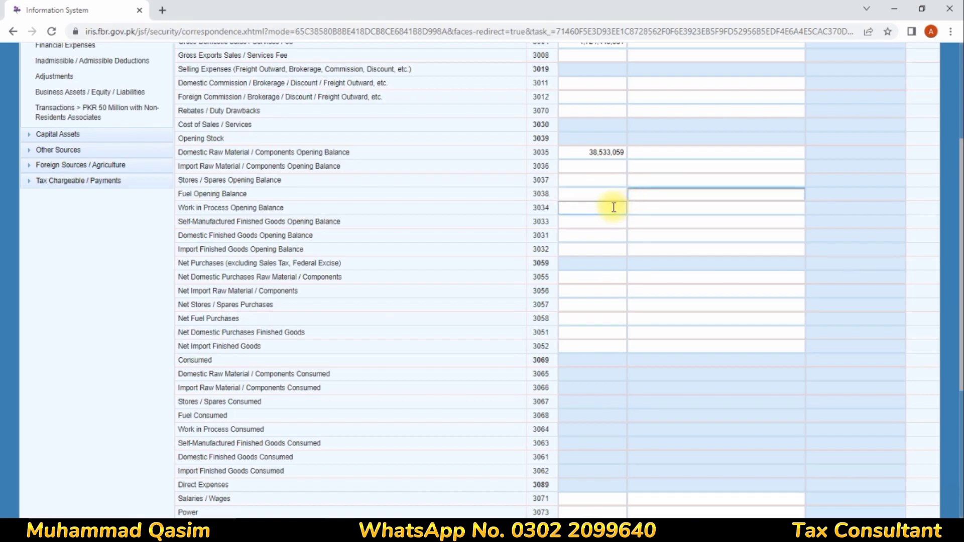
Enter 1,337,360,997 as the total amount of Net Domestic Purchases Raw Material / Components
{"action": "left_click_drag", "start_coordinate": [178, 263], "coordinate": [341, 262]}
{"action": "left_click", "coordinate": [212, 284]}
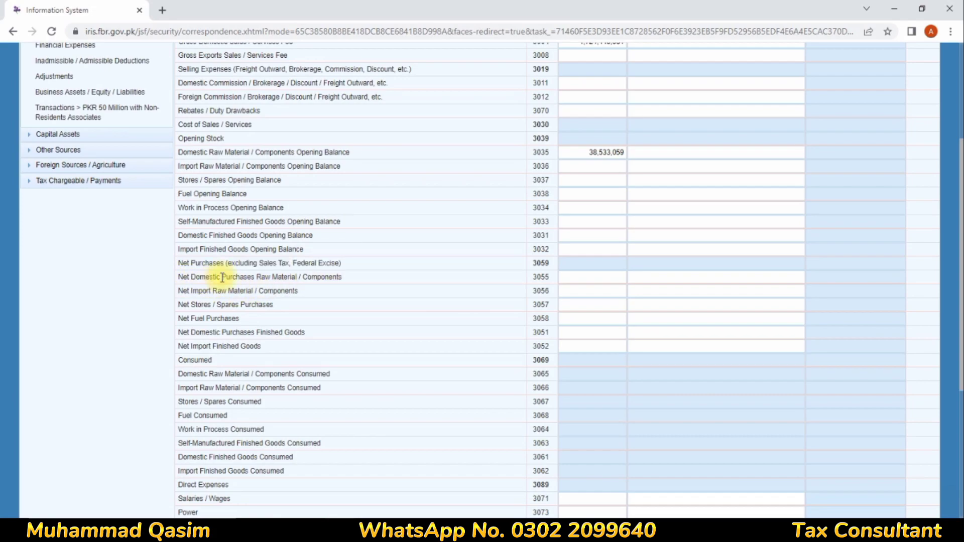
{"action": "left_click", "coordinate": [563, 279]}
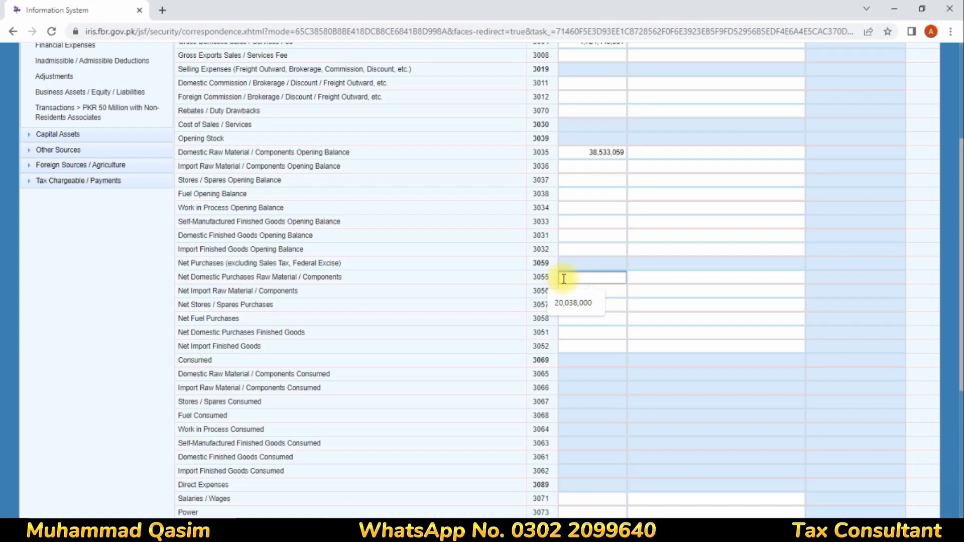
{"action": "type", "text": "13373"}
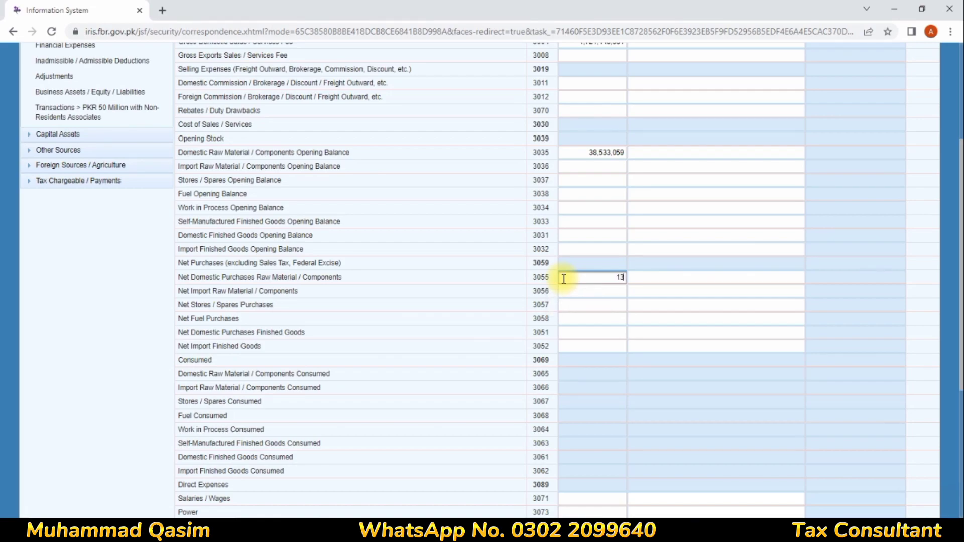
{"action": "type", "text": "60997"}
Enter 1,542,544 as the total amount of Net Import Raw Material / Components
{"action": "left_click", "coordinate": [591, 293]}
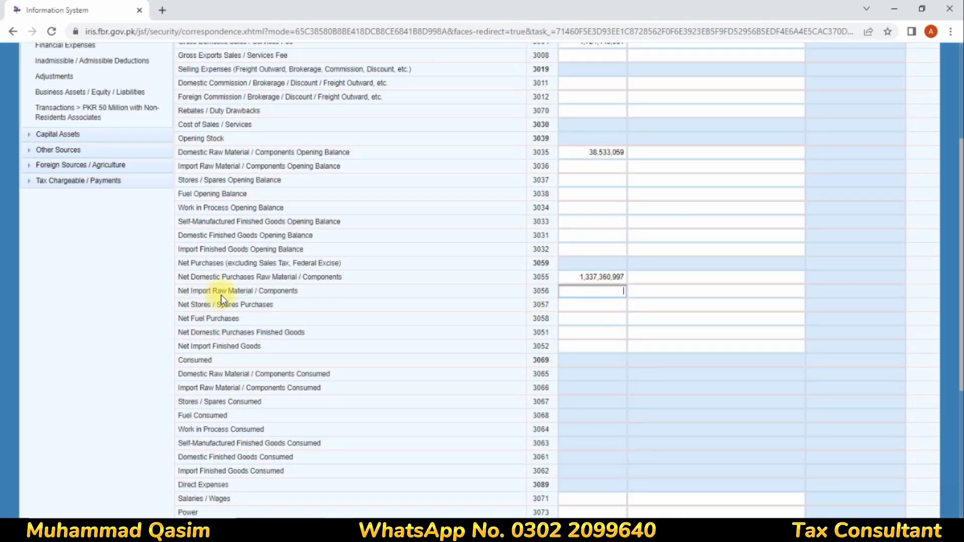
{"action": "type", "text": "15425"}
{"action": "key", "text": "BackSpace"}
{"action": "key", "text": "BackSpace"}
{"action": "key", "text": "BackSpace"}
{"action": "key", "text": "BackSpace"}
{"action": "key", "text": "BackSpace"}
{"action": "type", "text": "1542544"}
{"action": "left_click", "coordinate": [576, 305]}
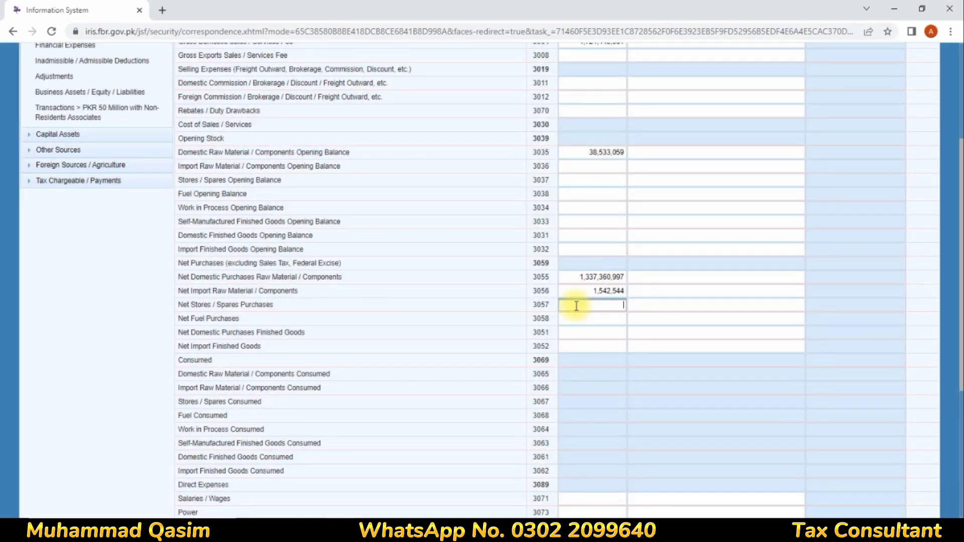
{"action": "left_click", "coordinate": [190, 292]}
{"action": "left_click_drag", "start_coordinate": [190, 292], "coordinate": [586, 283]}
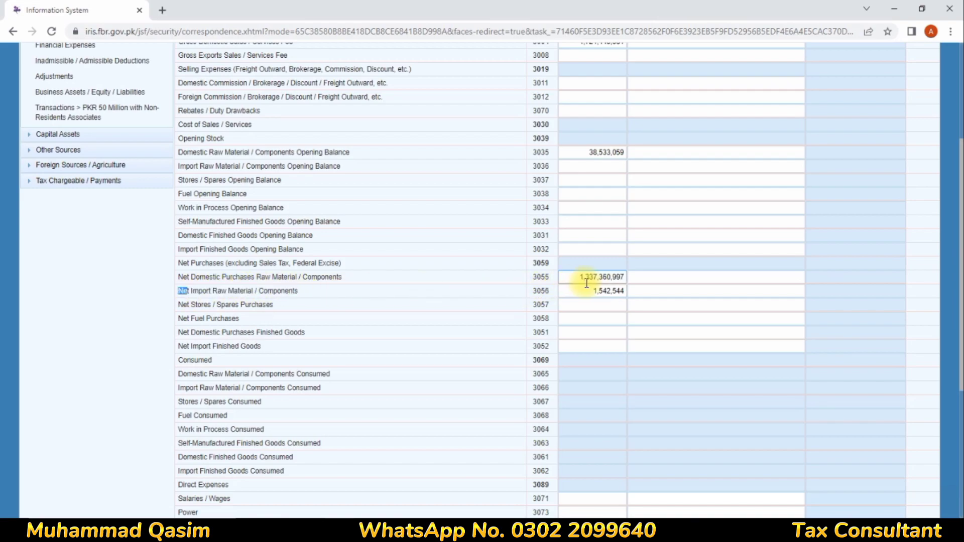
{"action": "left_click", "coordinate": [286, 306]}
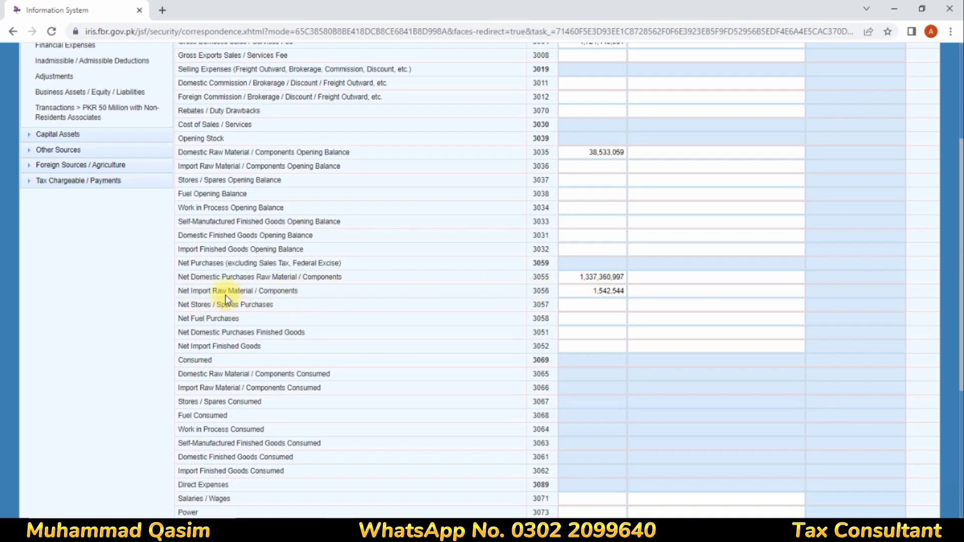
{"action": "mouse_move", "coordinate": [195, 278]}
{"action": "left_mouse_down"}
{"action": "mouse_move", "coordinate": [216, 278]}
{"action": "mouse_move", "coordinate": [202, 290]}
{"action": "left_mouse_up"}
{"action": "left_click", "coordinate": [332, 303]}
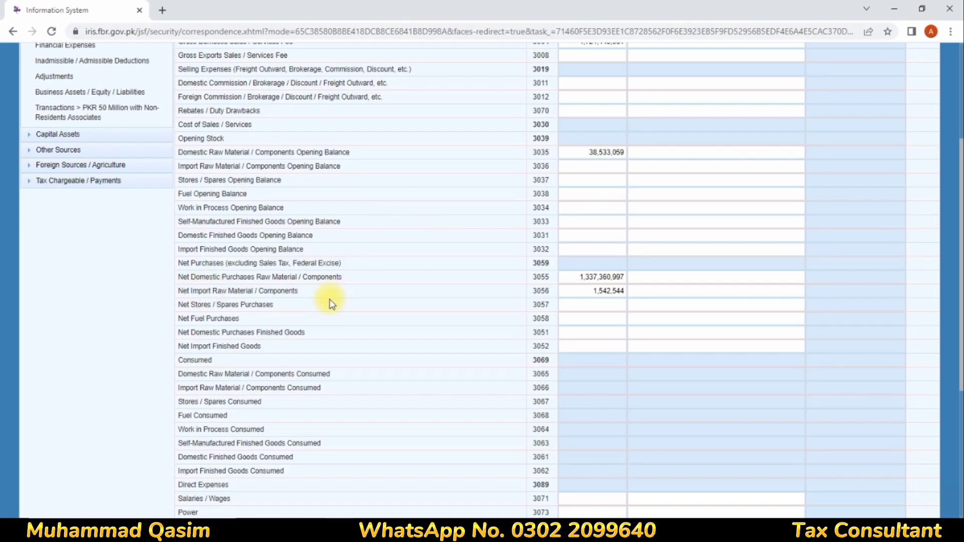
Enter 41,642,310 as the total amount of Domestic Raw Material / Components Closing Balance under Closing Stock
{"action": "scroll", "coordinate": [281, 318], "scroll_direction": "down", "scroll_amount": 2}
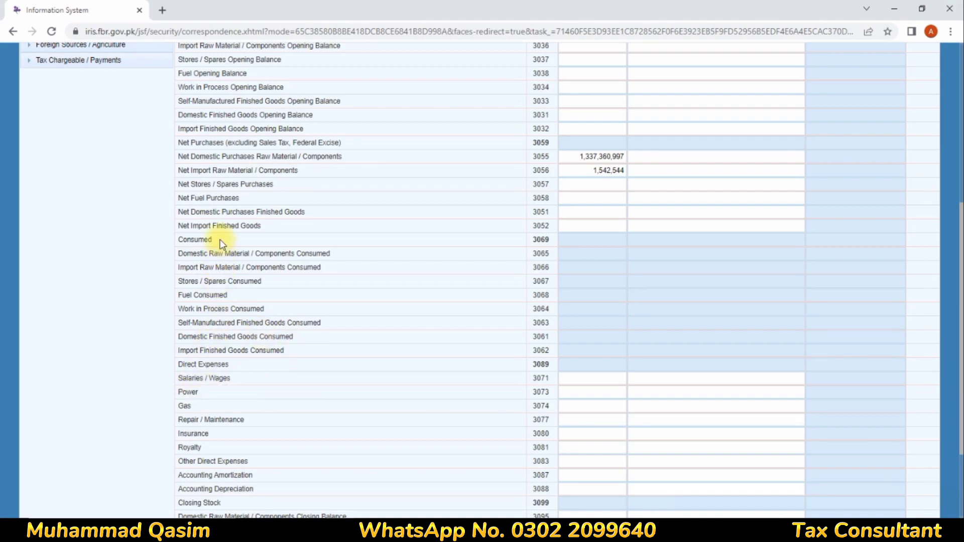
{"action": "scroll", "coordinate": [230, 236], "scroll_direction": "down", "scroll_amount": 2}
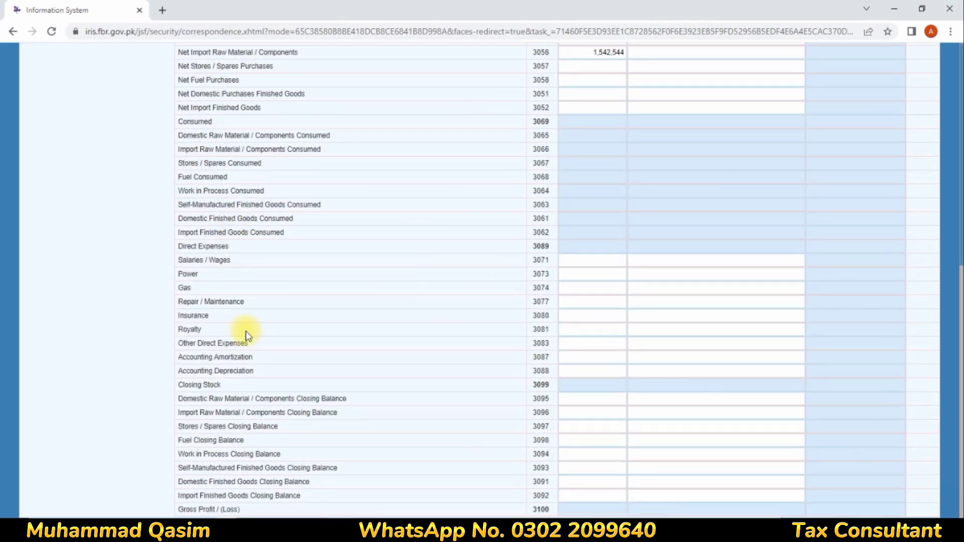
{"action": "left_click_drag", "start_coordinate": [178, 385], "coordinate": [223, 386]}
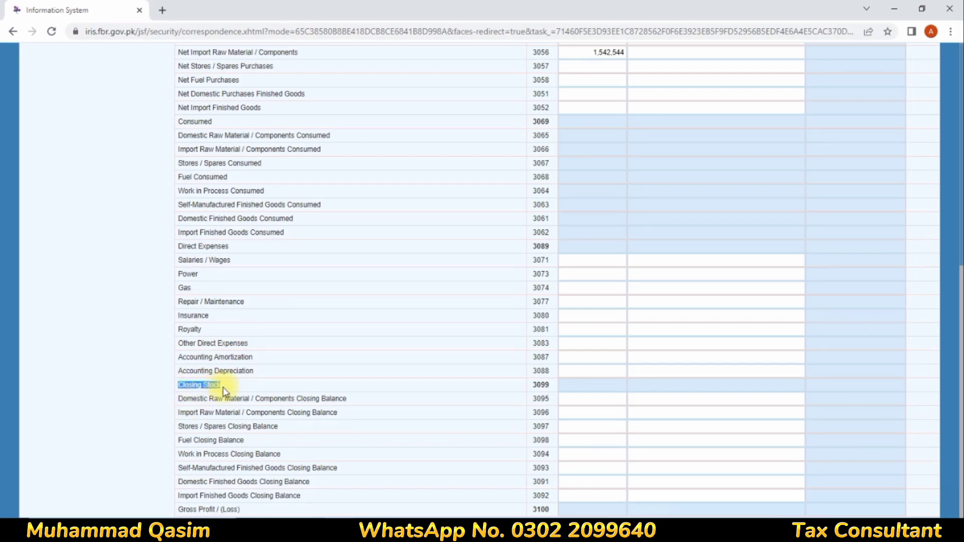
{"action": "left_click_drag", "start_coordinate": [187, 398], "coordinate": [492, 409]}
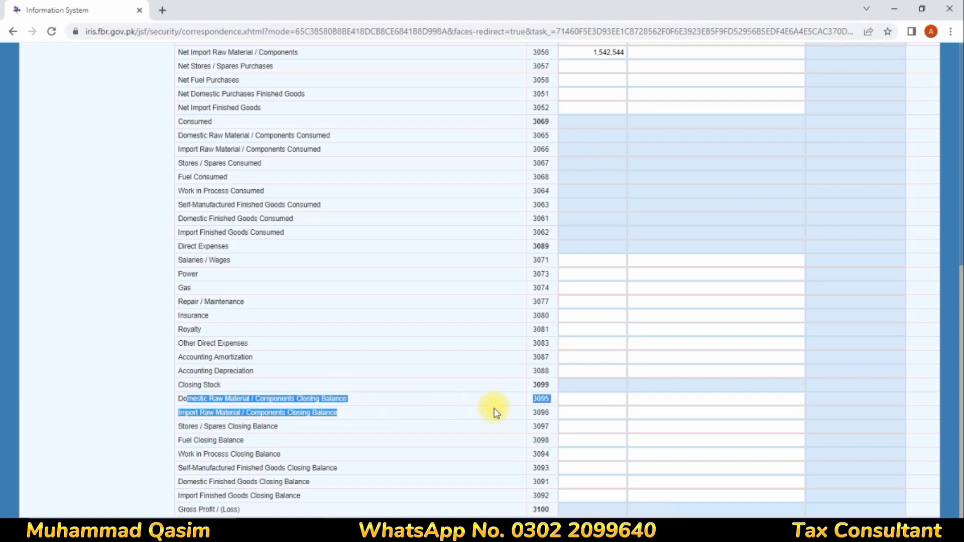
{"action": "left_click", "coordinate": [604, 398]}
{"action": "type", "text": "41,642,"}
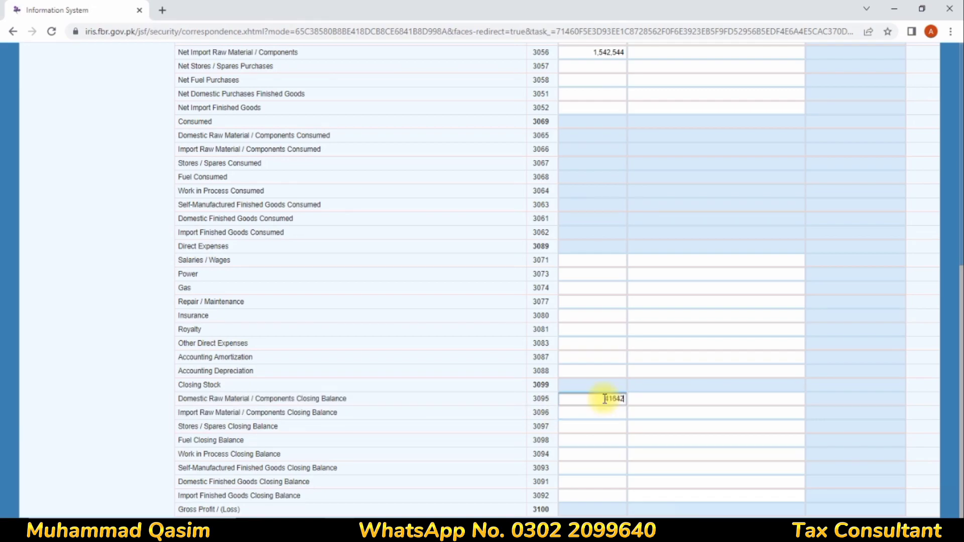
{"action": "type", "text": "310"}
{"action": "left_click", "coordinate": [614, 411]}
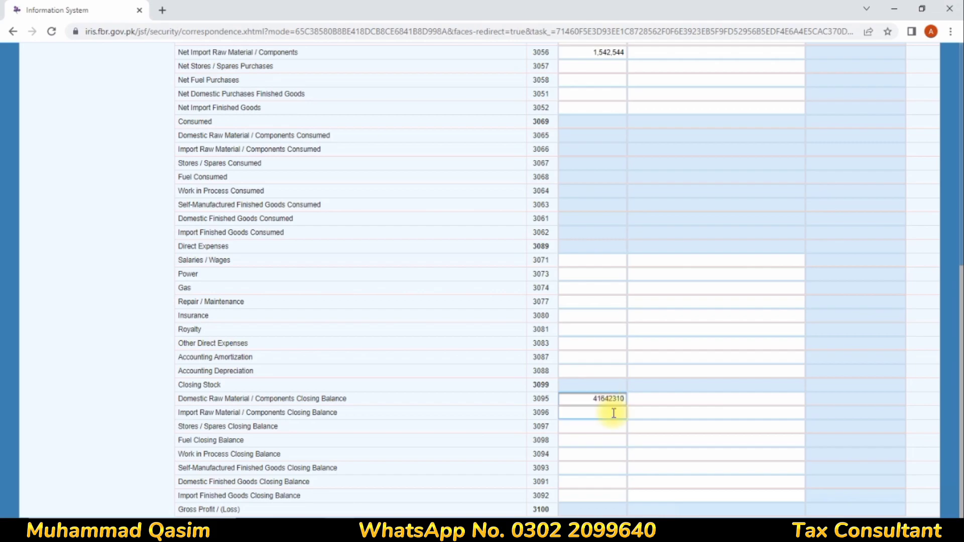
Enter 201,466,999 as the total amount of Salaries / Wages under Direct Expenses
{"action": "scroll", "coordinate": [610, 419], "scroll_direction": "up", "scroll_amount": 7}
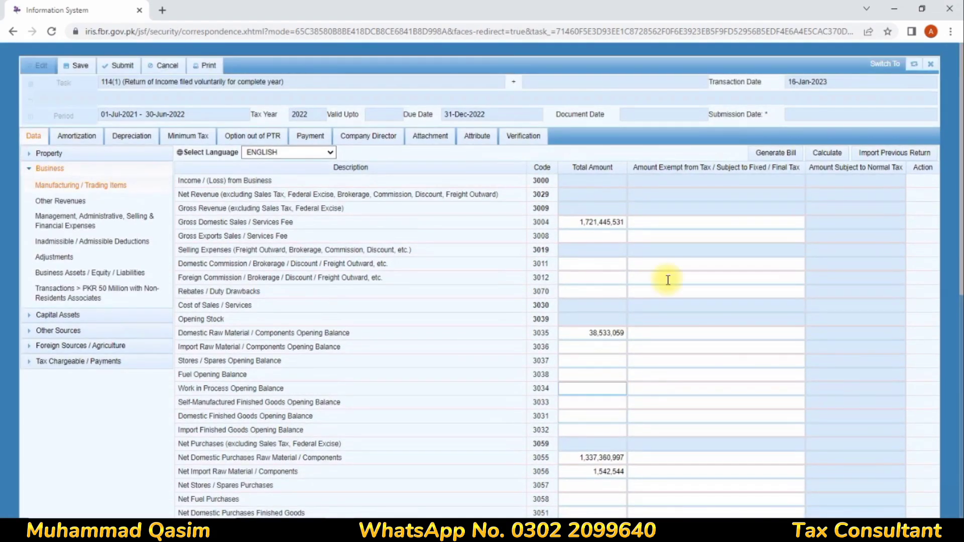
{"action": "scroll", "coordinate": [723, 259], "scroll_direction": "down", "scroll_amount": 8}
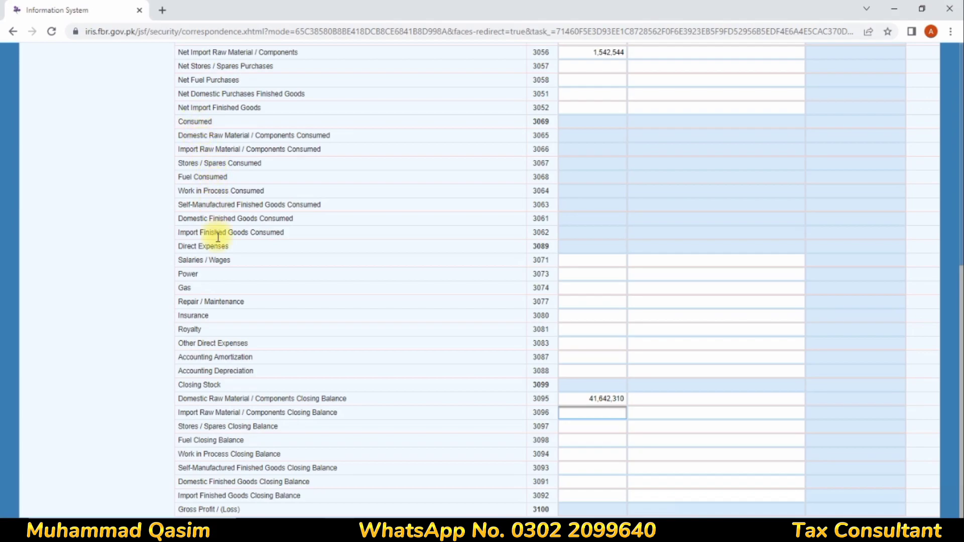
{"action": "left_click_drag", "start_coordinate": [175, 246], "coordinate": [541, 249]}
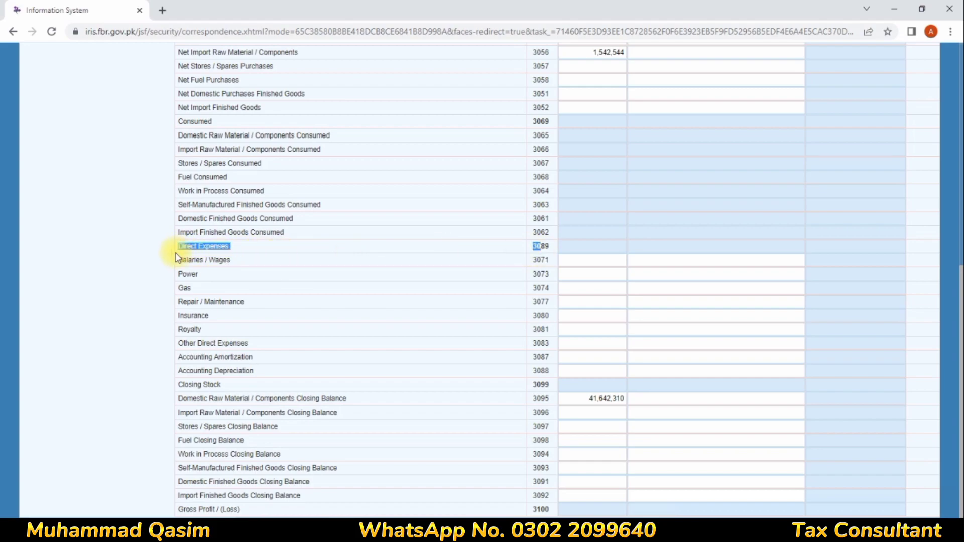
{"action": "left_click", "coordinate": [582, 261]}
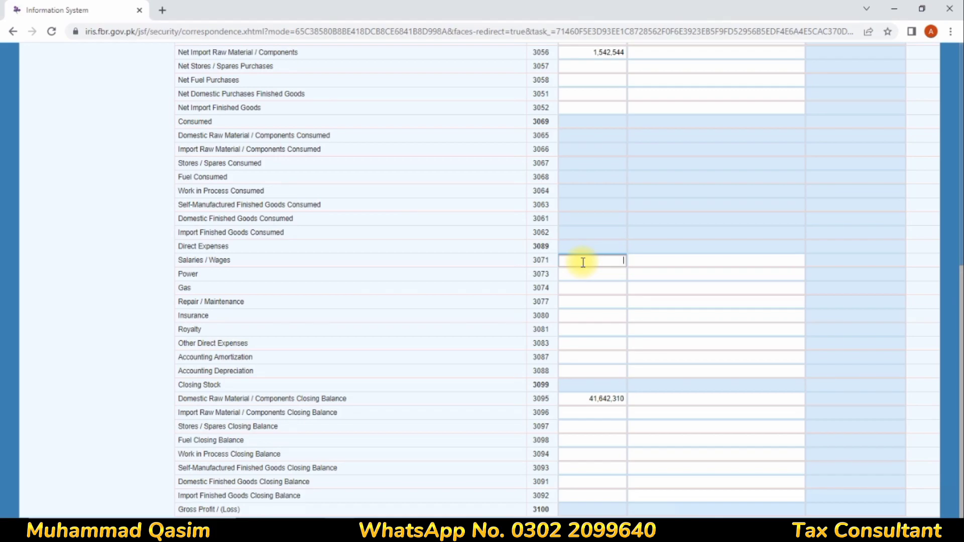
{"action": "type", "text": "201,"}
{"action": "type", "text": "466,99"}
{"action": "type", "text": "9"}
Enter 339,676 as the total amount of Power under Direct Expenses
{"action": "left_click", "coordinate": [591, 273]}
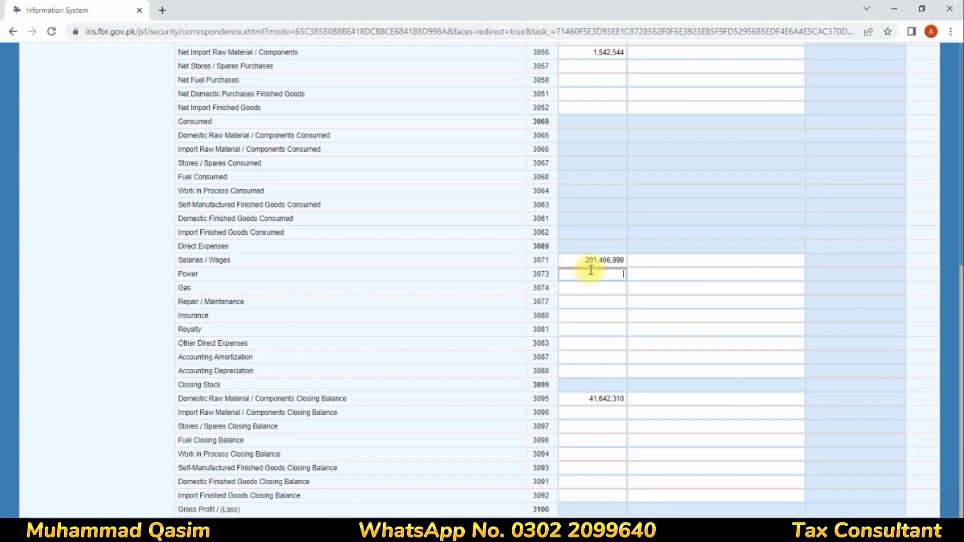
{"action": "left_click_drag", "start_coordinate": [192, 274], "coordinate": [221, 272]}
{"action": "left_click", "coordinate": [611, 275]}
{"action": "type", "text": "339676"}
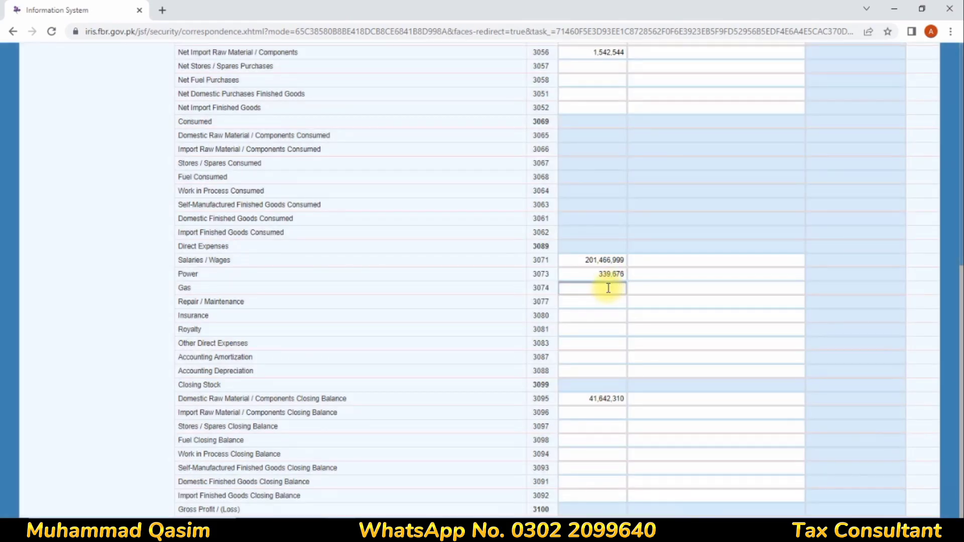
{"action": "left_click", "coordinate": [611, 287]}
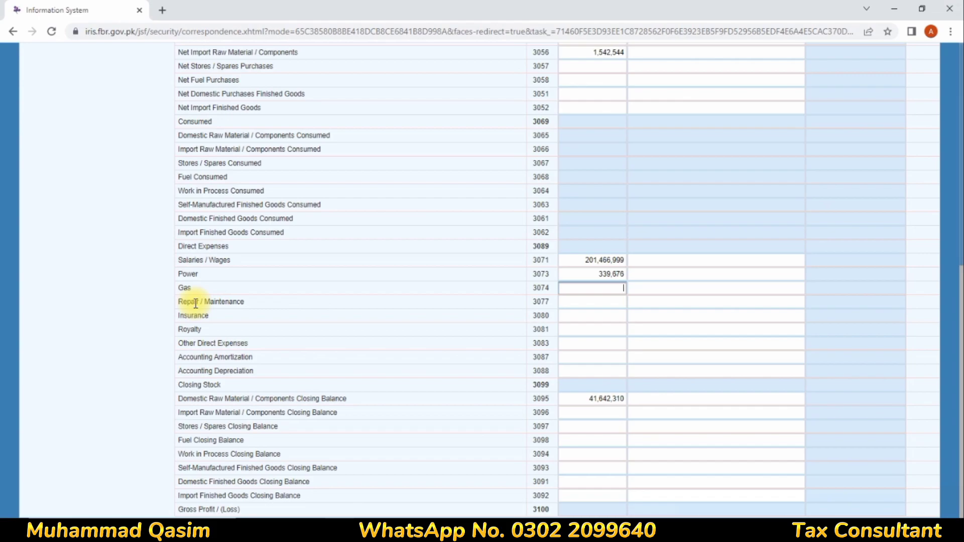
Enter total amounts of 2,359,174 for Repair / Maintenance and 342,610 for Insurance under Direct Expenses
{"action": "left_click_drag", "start_coordinate": [182, 302], "coordinate": [572, 301]}
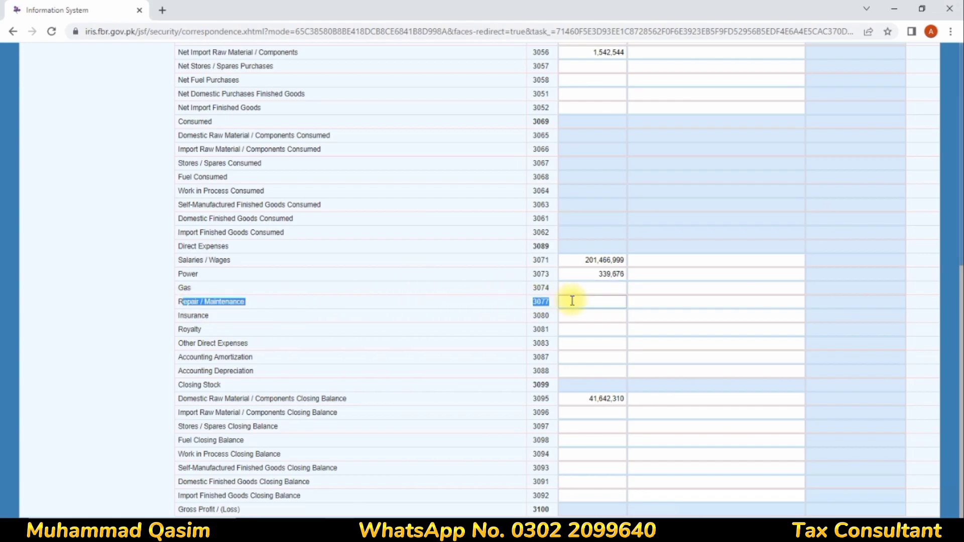
{"action": "left_click", "coordinate": [572, 301]}
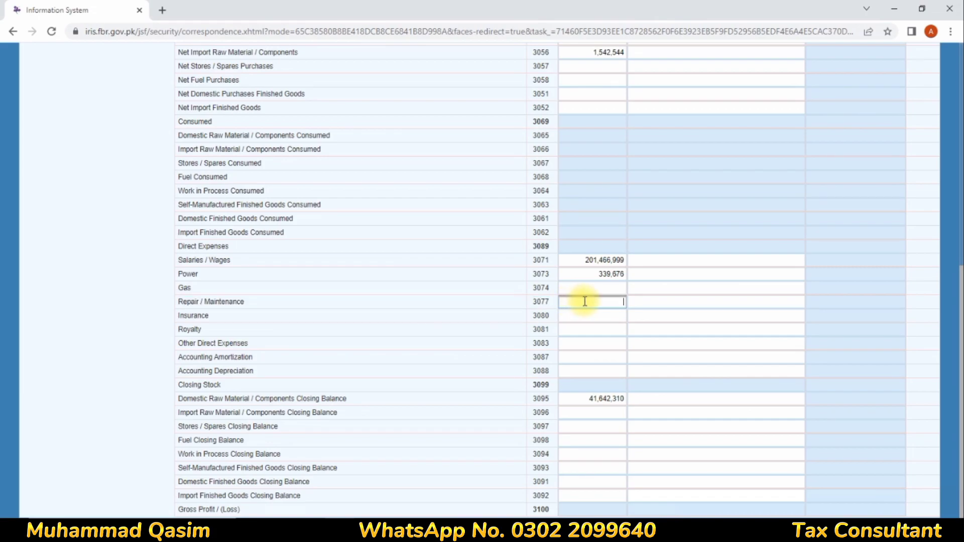
{"action": "type", "text": "2359174"}
{"action": "left_click", "coordinate": [575, 316]}
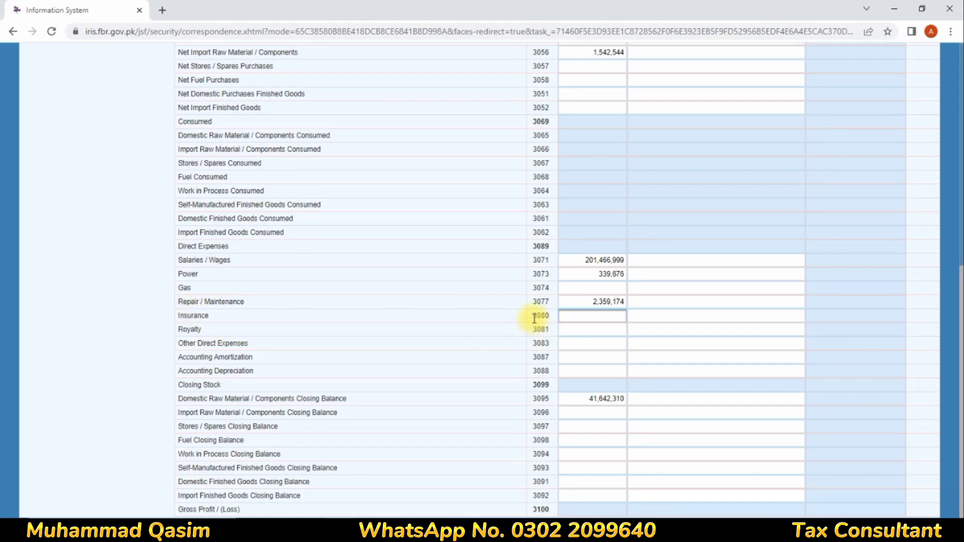
{"action": "left_click_drag", "start_coordinate": [535, 301], "coordinate": [573, 299]}
{"action": "left_click", "coordinate": [577, 315]}
{"action": "type", "text": "342610"}
Enter 1,909,806 as the total amount of Other Direct Expenses
{"action": "left_click", "coordinate": [613, 340]}
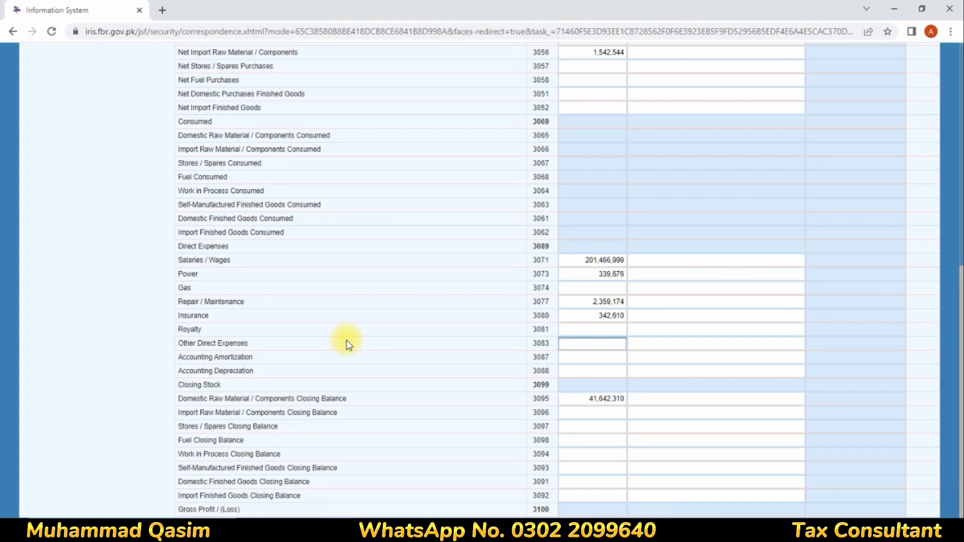
{"action": "left_click_drag", "start_coordinate": [193, 343], "coordinate": [293, 340]}
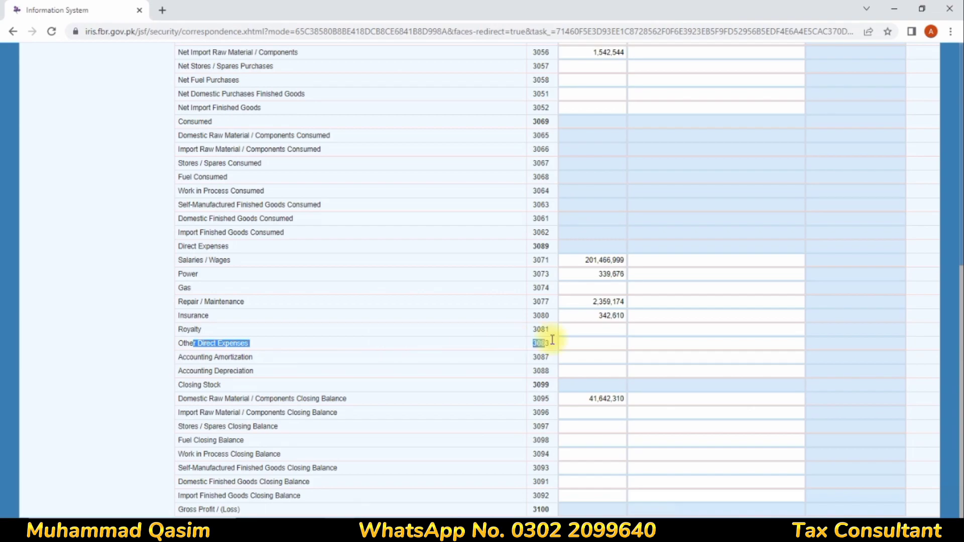
{"action": "left_click", "coordinate": [581, 343]}
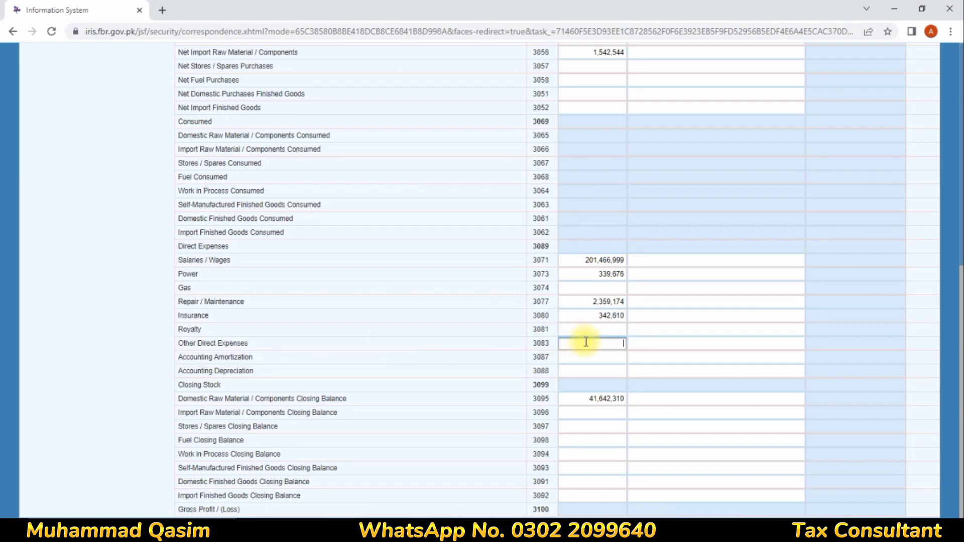
{"action": "type", "text": "1909806"}
{"action": "left_click", "coordinate": [522, 377]}
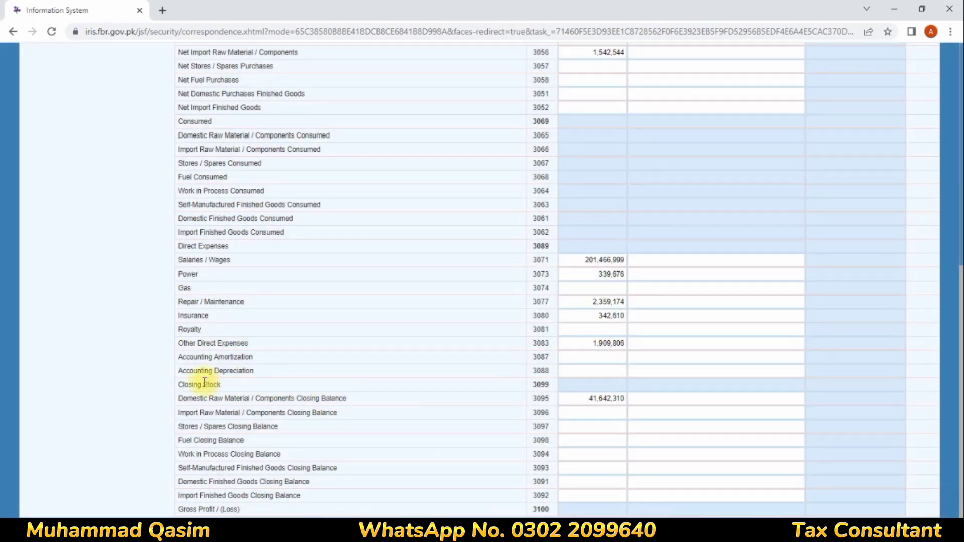
Enter 8,961,313 as the total amount of Accounting Depreciation under Direct Expenses
{"action": "left_click_drag", "start_coordinate": [185, 370], "coordinate": [611, 365]}
{"action": "left_click", "coordinate": [608, 365]}
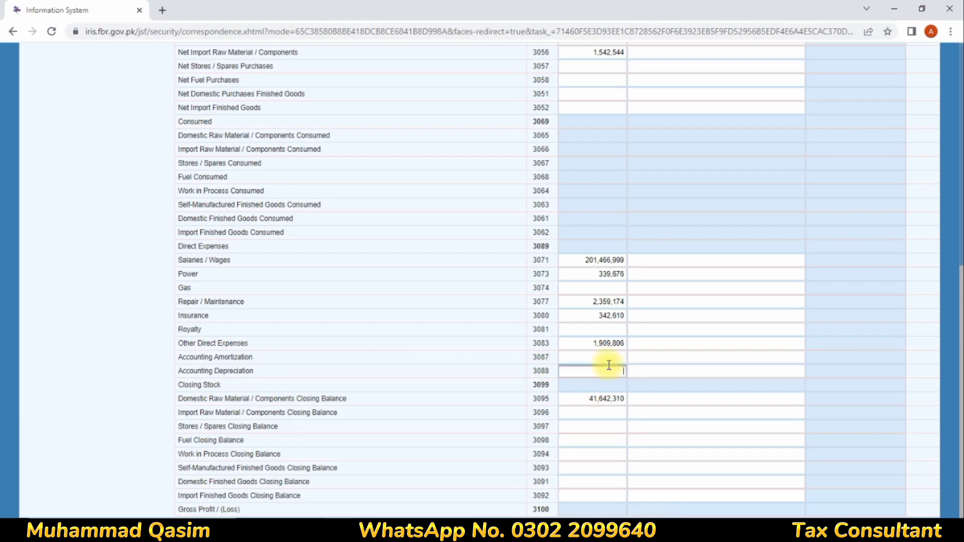
{"action": "type", "text": "8961313"}
{"action": "left_click", "coordinate": [594, 416]}
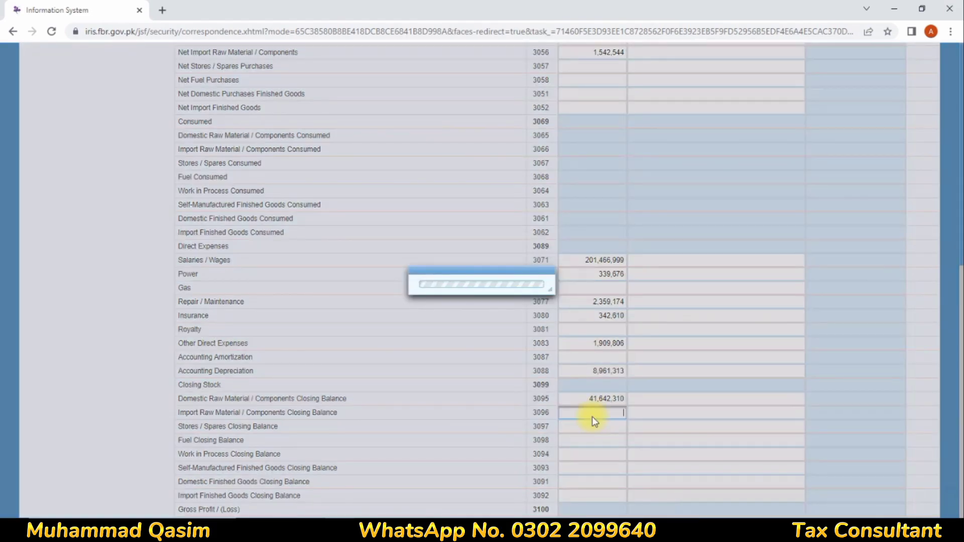
Calculate the Manufacturing / Trading Items figures and check the total amount of Gross Profit / (Loss)
{"action": "scroll", "coordinate": [676, 354], "scroll_direction": "up", "scroll_amount": 9}
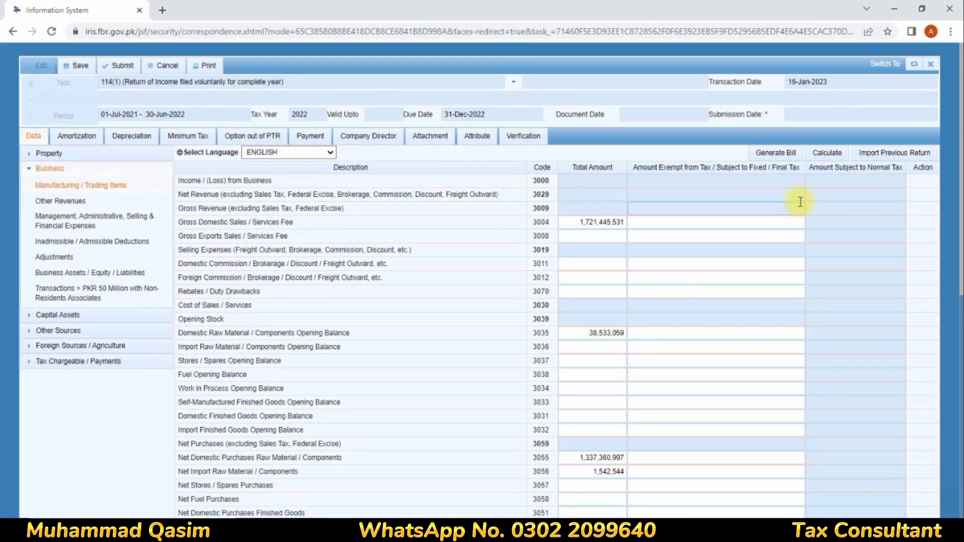
{"action": "left_click", "coordinate": [846, 158]}
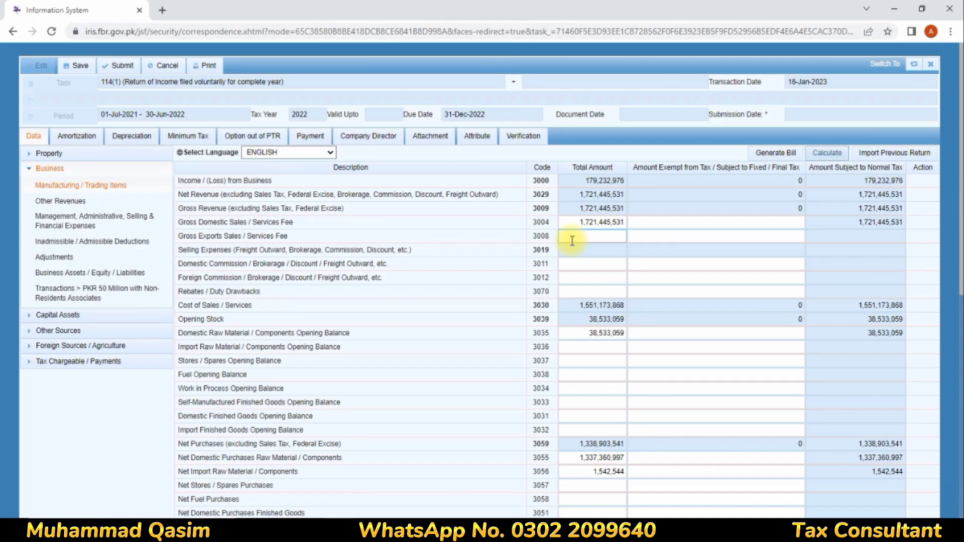
{"action": "scroll", "coordinate": [572, 241], "scroll_direction": "down", "scroll_amount": 8}
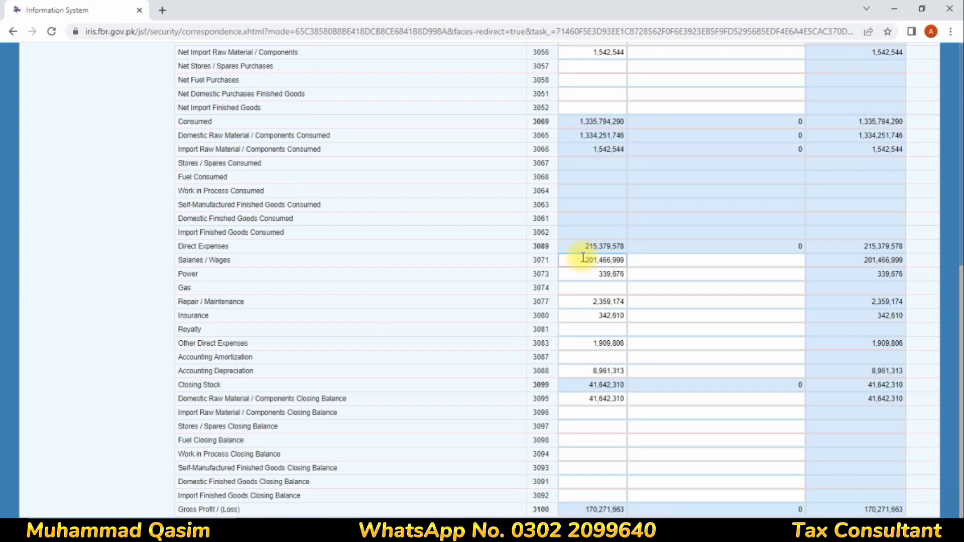
{"action": "left_click_drag", "start_coordinate": [584, 509], "coordinate": [626, 508]}
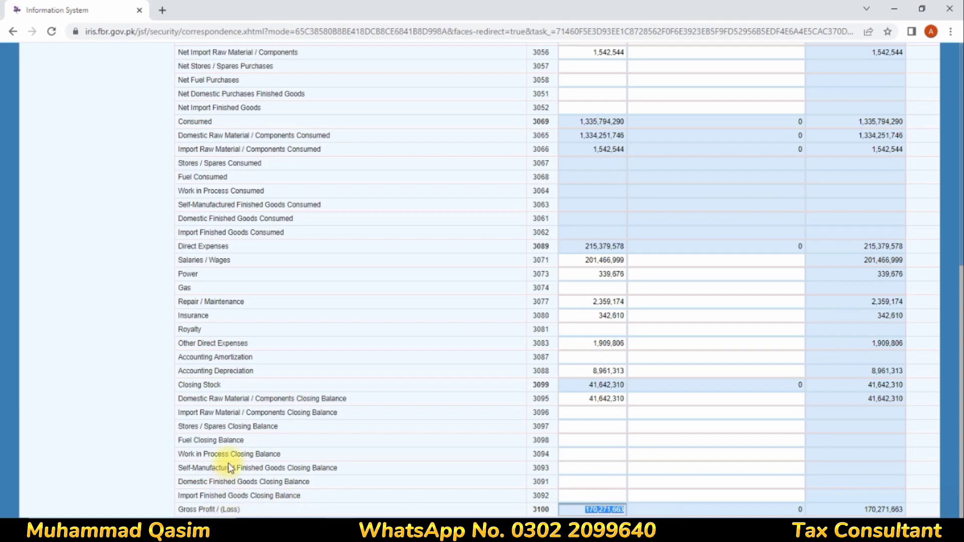
Open the Other Revenues section of the Business income data
{"action": "scroll", "coordinate": [332, 345], "scroll_direction": "up", "scroll_amount": 5}
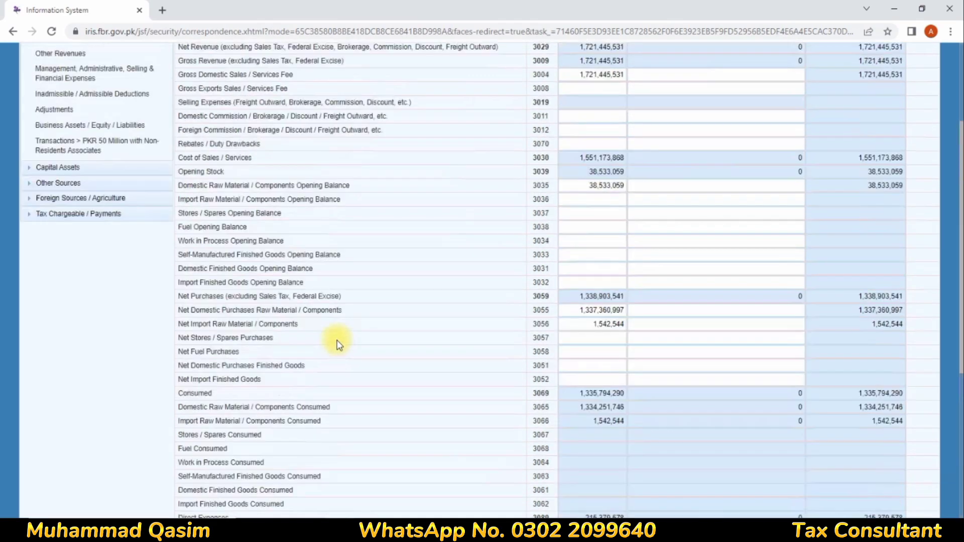
{"action": "scroll", "coordinate": [337, 345], "scroll_direction": "up", "scroll_amount": 3}
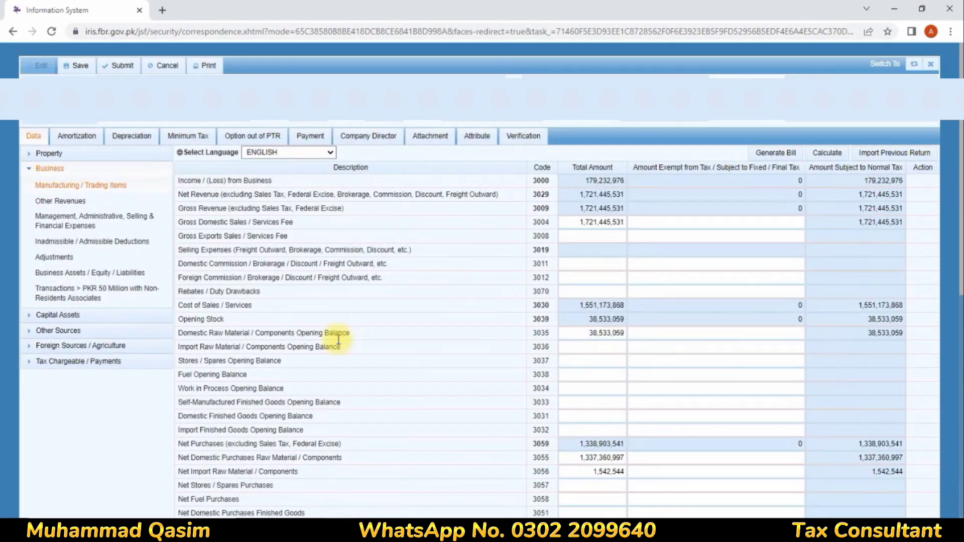
{"action": "left_click", "coordinate": [48, 204]}
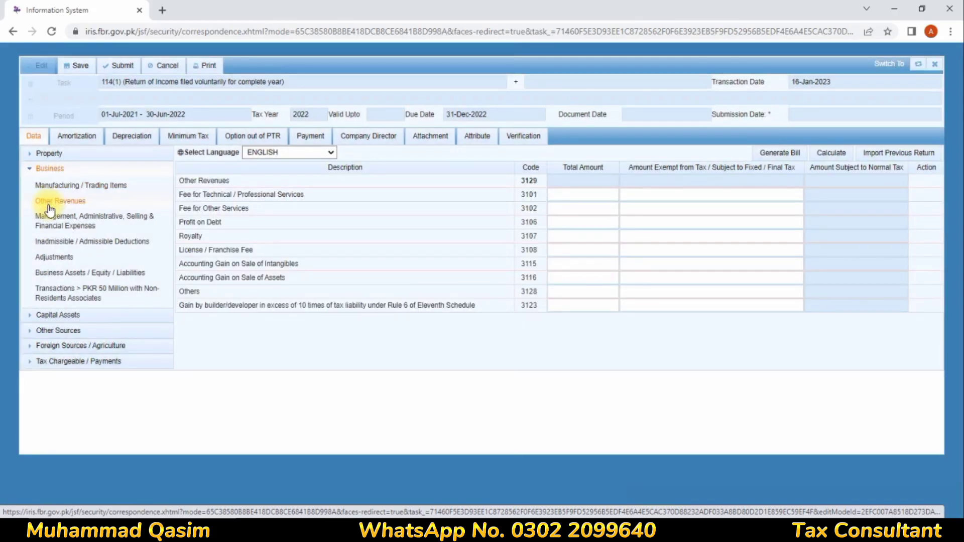